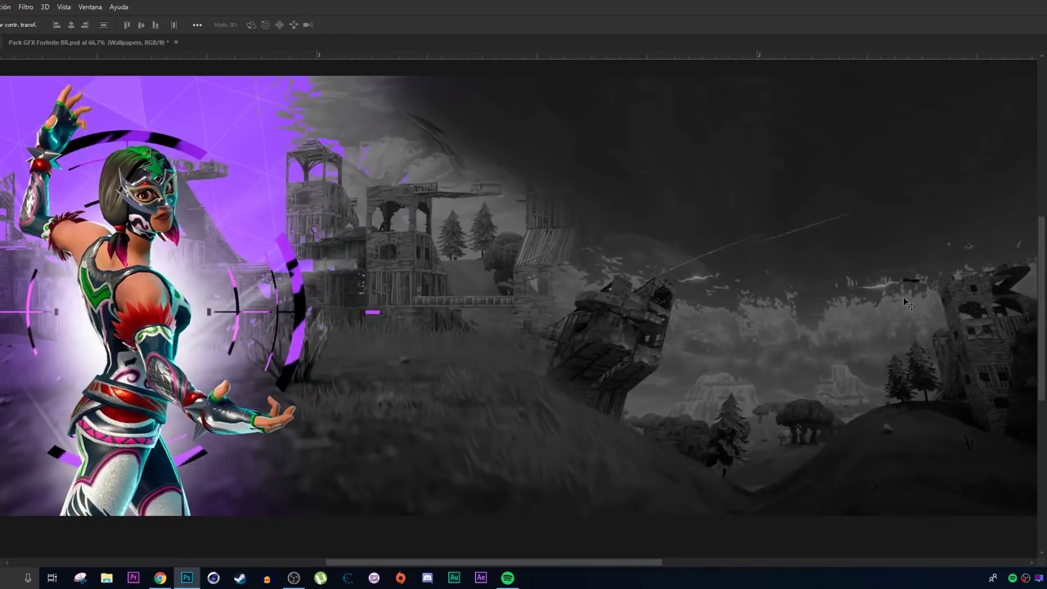
Step: Zoom out to see the whole MECHTON banner canvas in Pack GFX Fortnite BR.psd
scroll(97, 350, down, 1)
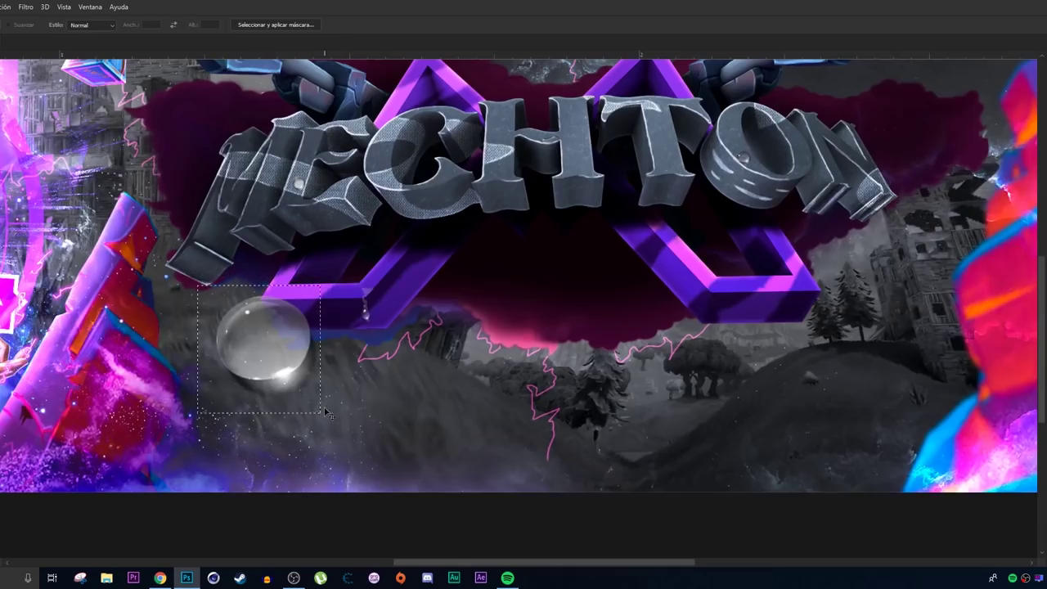
Step: Select the Rectangular Marquee tool and zoom in on the area below the MECHTON title
key(m)
alt+scroll(636, 167, up, 1)
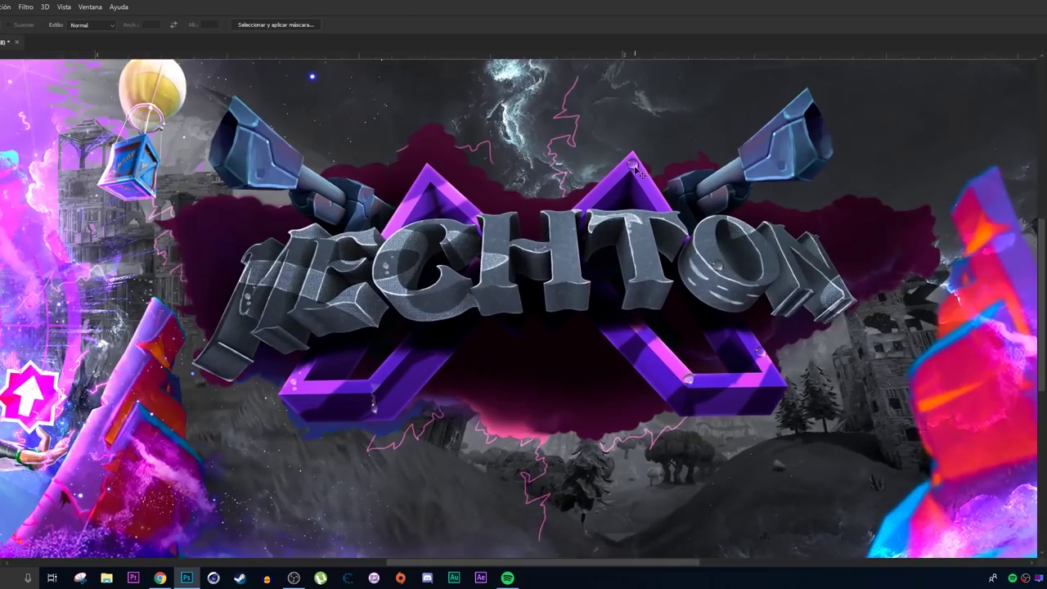